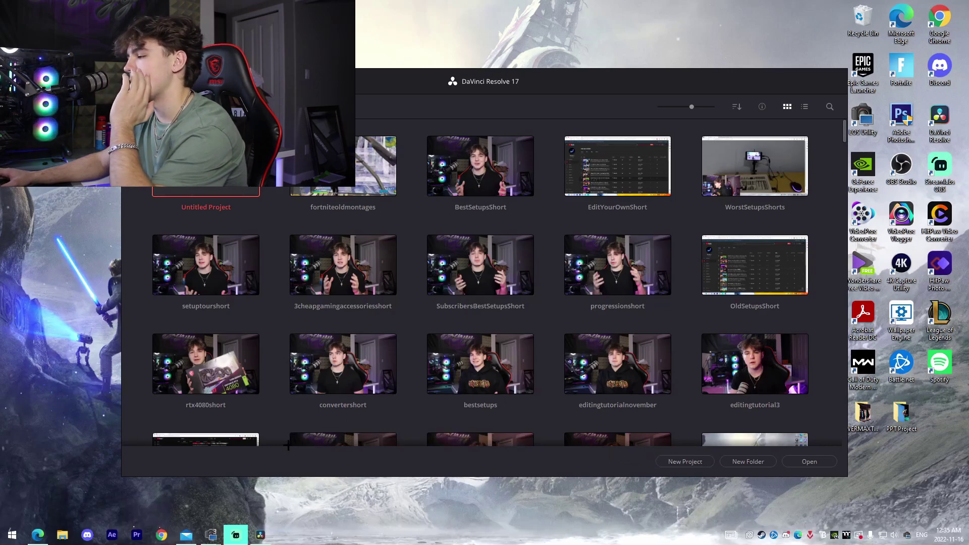
mouse_move(42, 527)
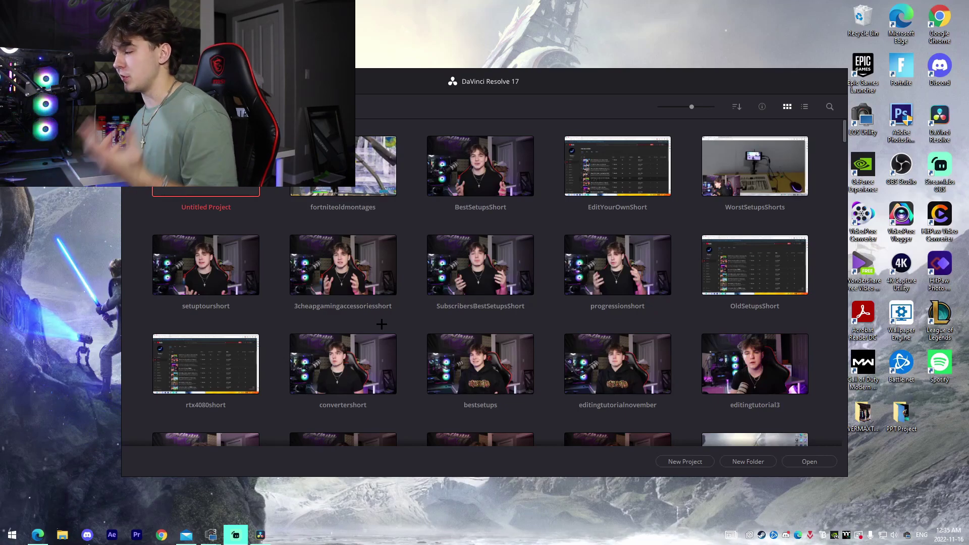
Create a new project named dddd and scroll through the Edit page's Effects Library
left_click(435, 224)
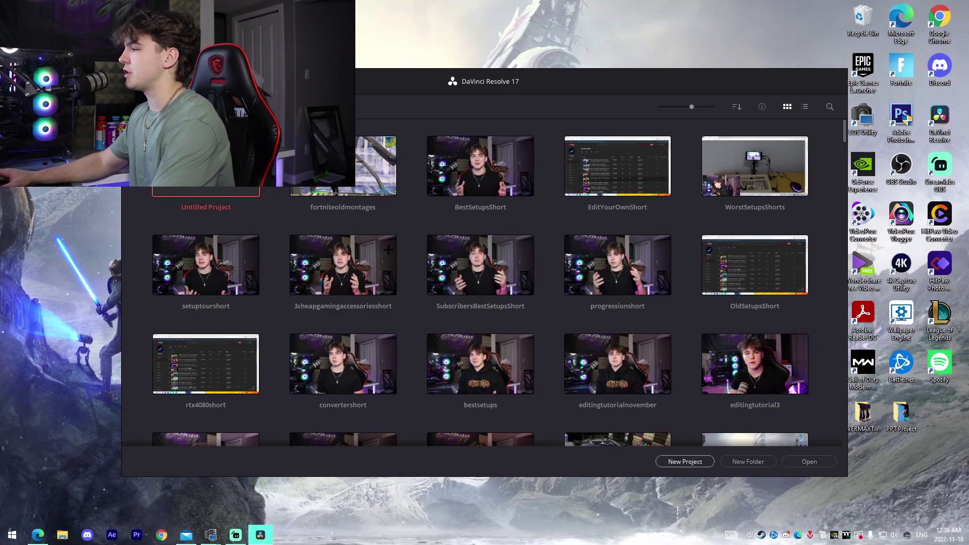
key("Return")
left_click(550, 286)
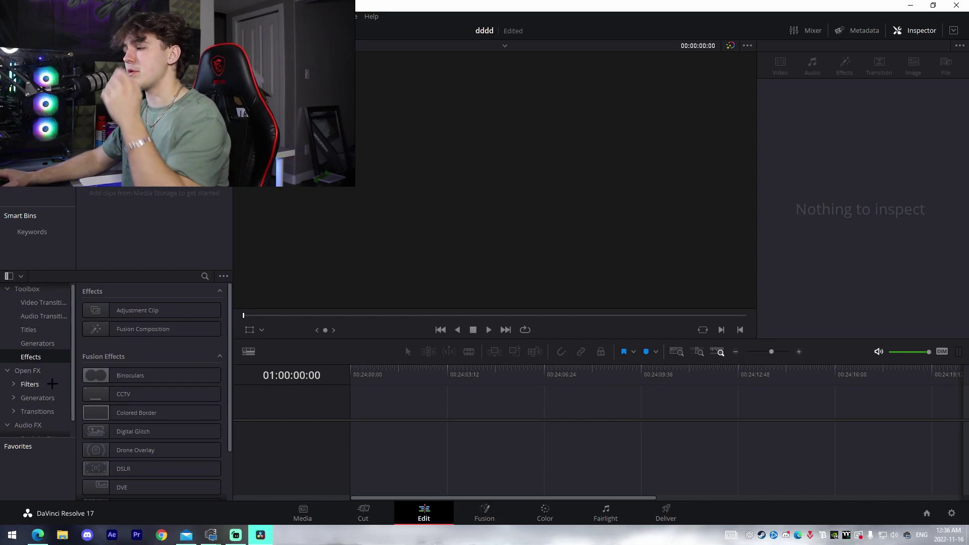
scroll(136, 355, "down", 2)
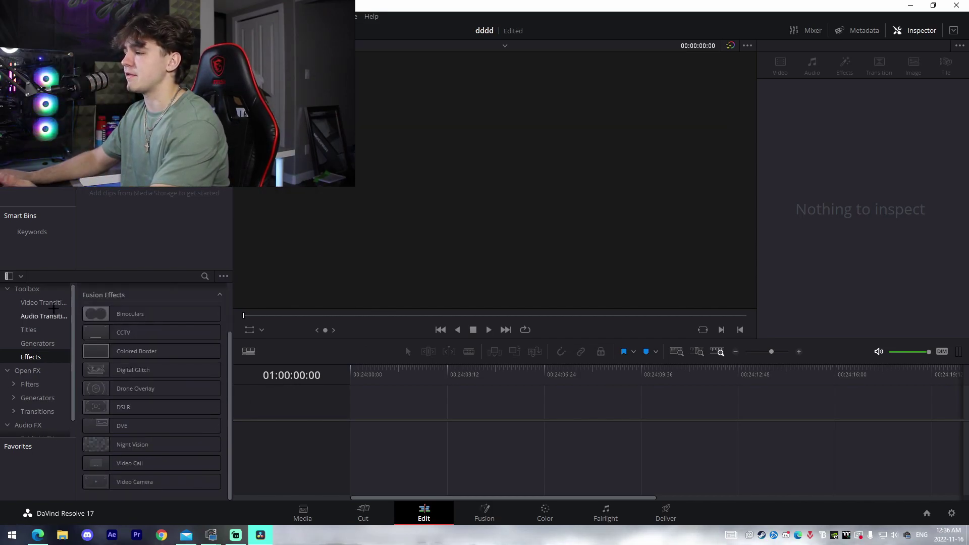
scroll(111, 323, "up", 2)
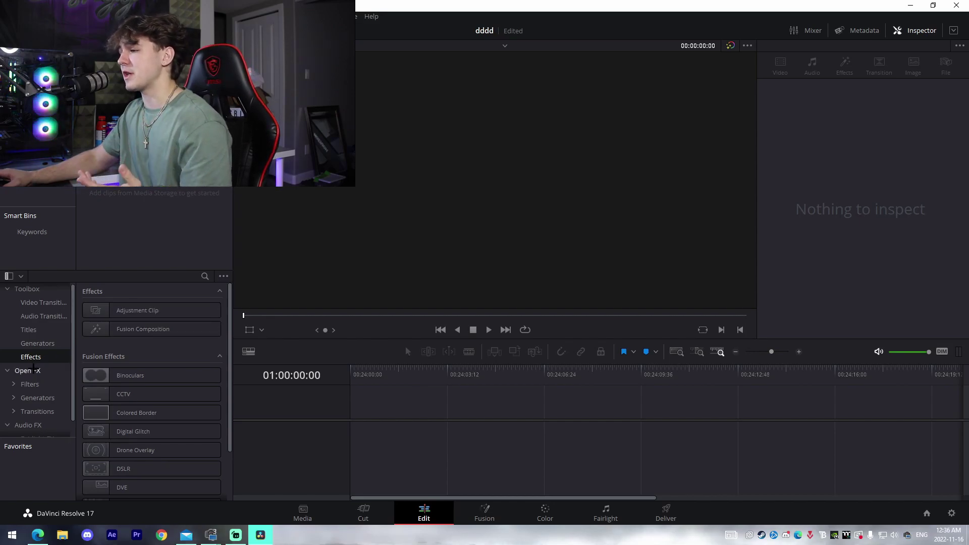
Browse the Open FX plugins, such as uni.VHS Transition, uni.Unfold and uni.Slide, and reveal the effects search
left_click(31, 370)
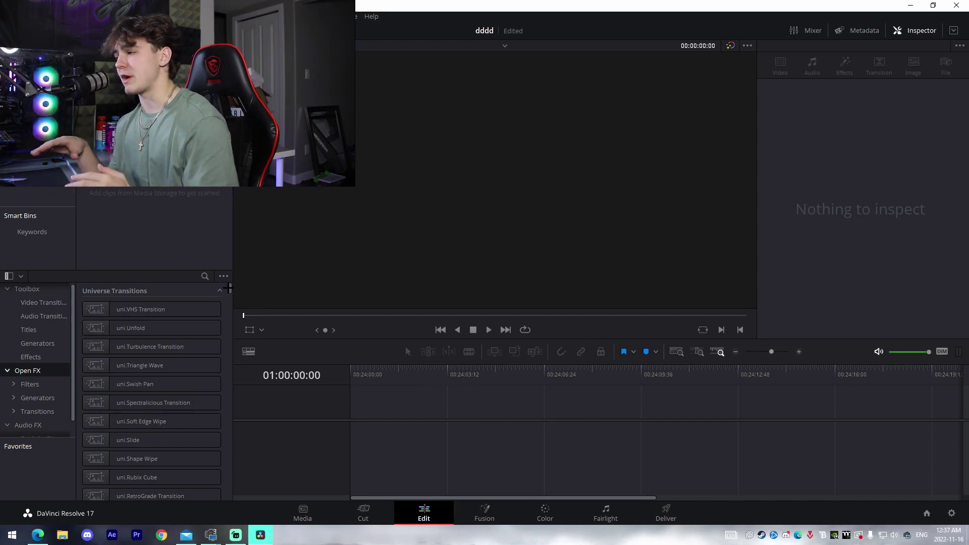
scroll(229, 293, "down", 15)
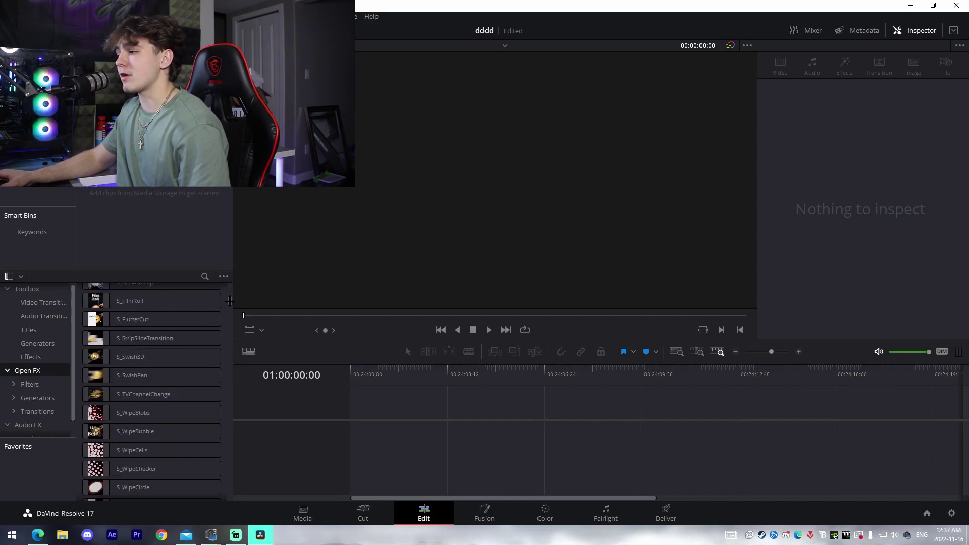
scroll(229, 301, "up", 15)
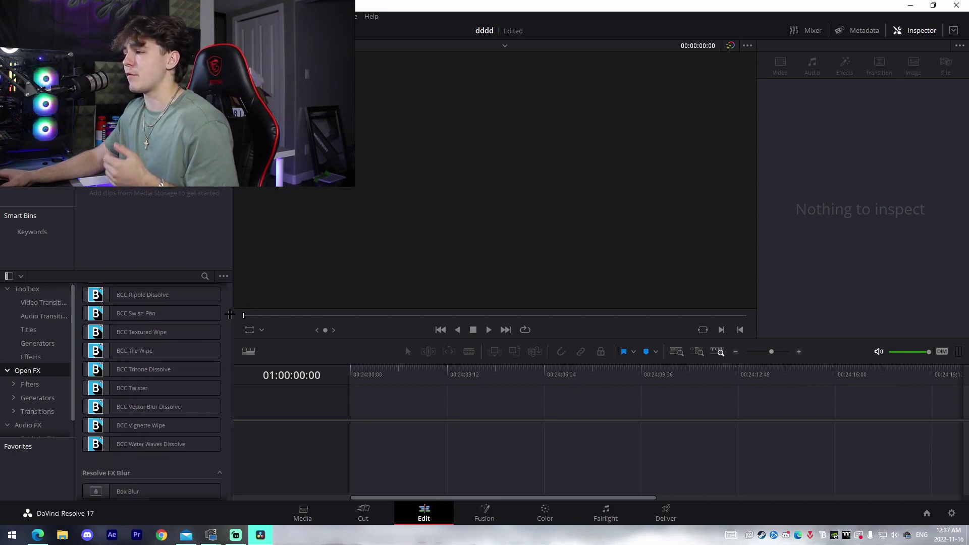
scroll(229, 313, "up", 15)
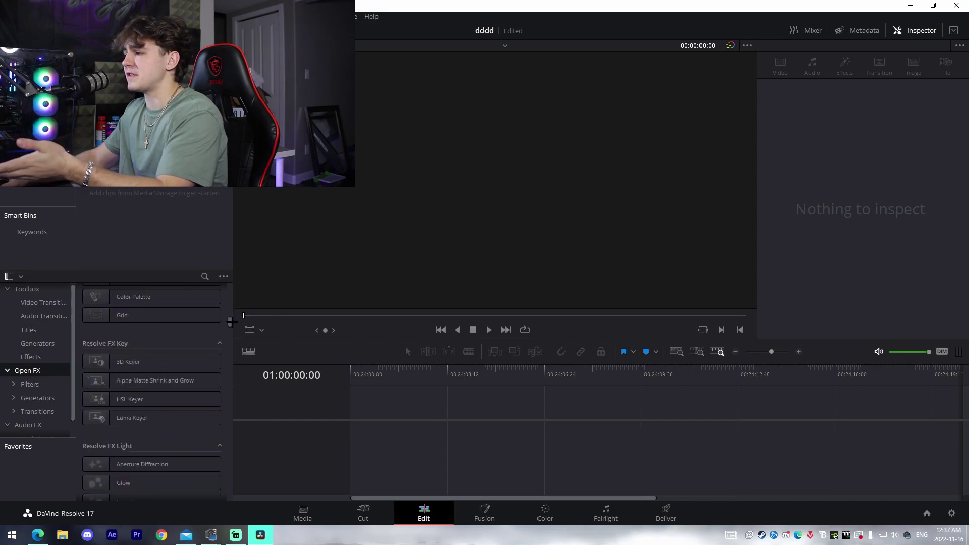
scroll(230, 321, "down", 20)
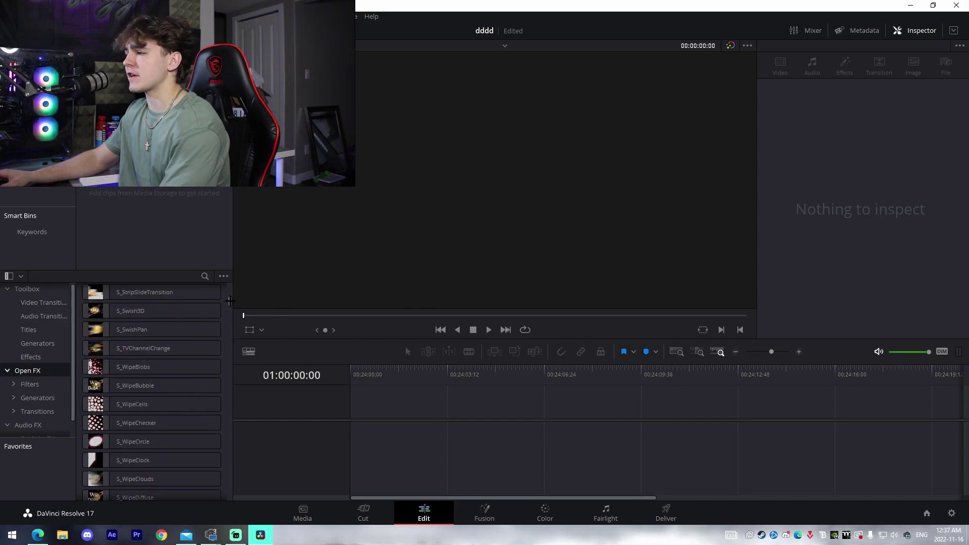
scroll(230, 298, "down", 10)
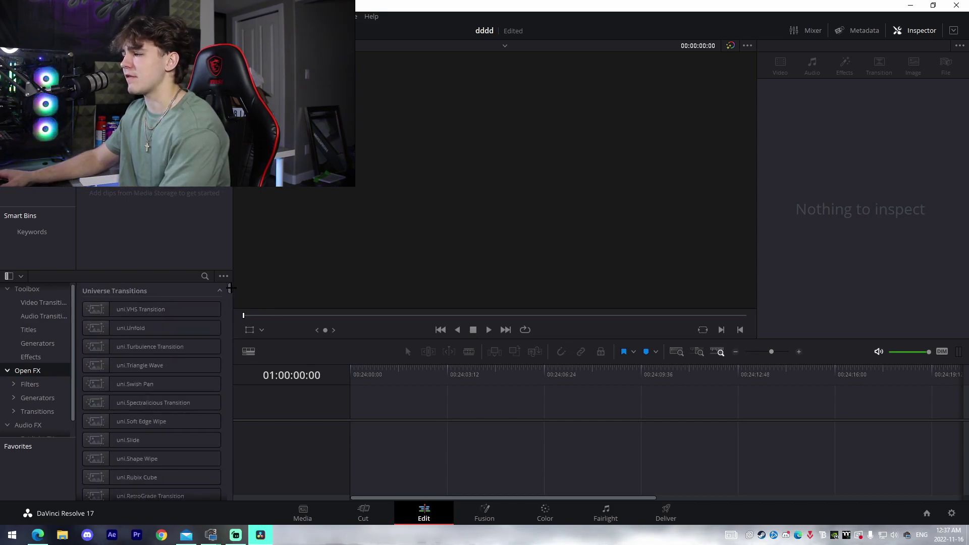
left_click(205, 276)
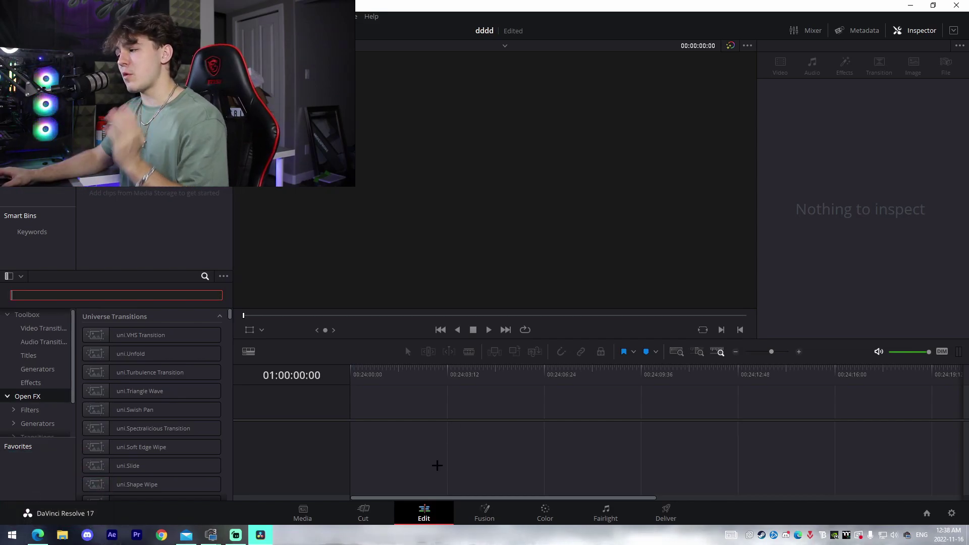
Add MVI_0407.MOV to a new timeline and view it on the Fusion page
left_click(62, 535)
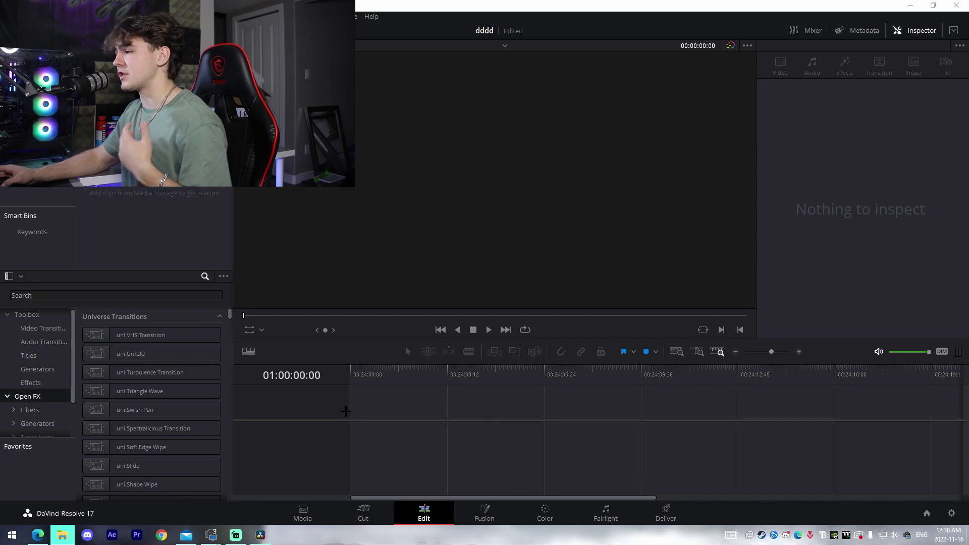
key("Print")
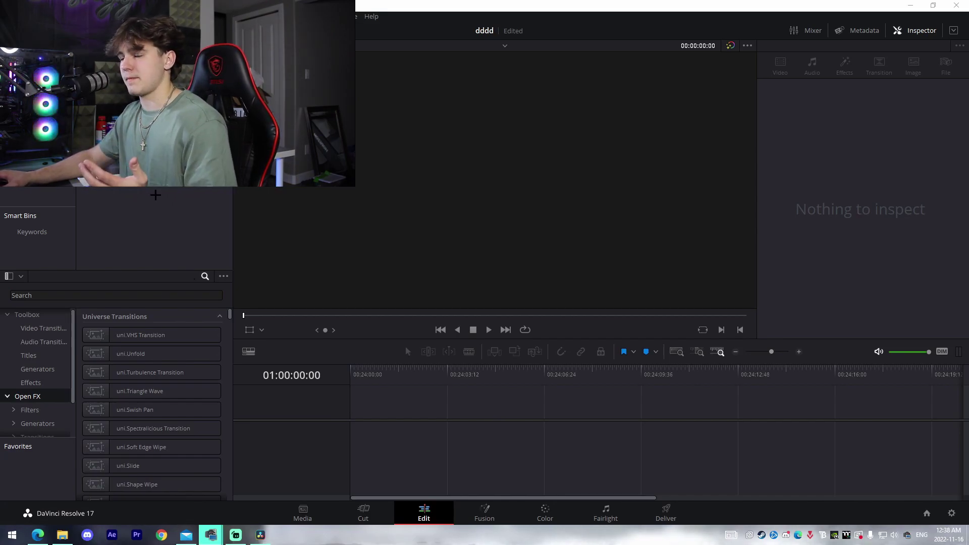
left_click_drag(263, 176, 353, 405)
left_click(484, 513)
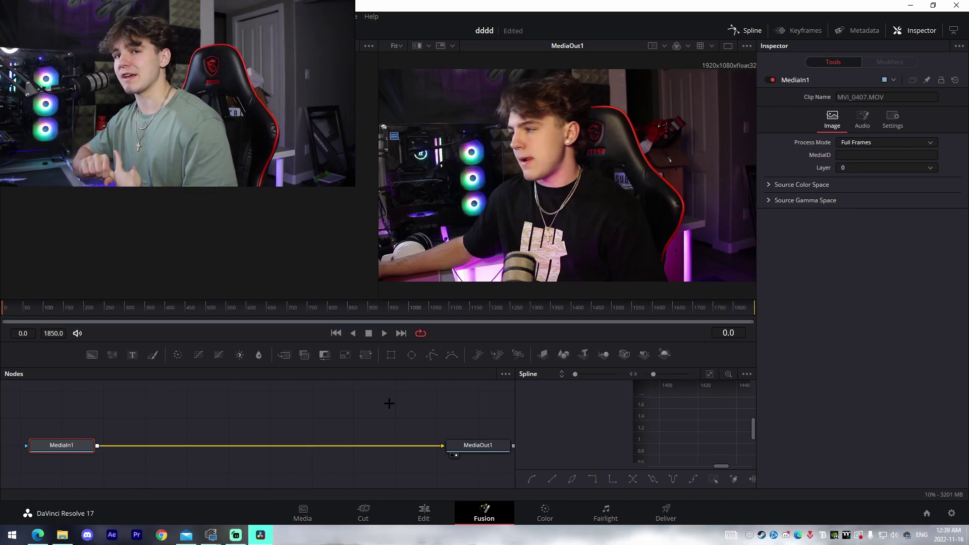
Insert an S_BlurMoCurves1 node between MediaIn1 and MediaOut1
left_click(226, 422)
key("shift+space")
type("bl")
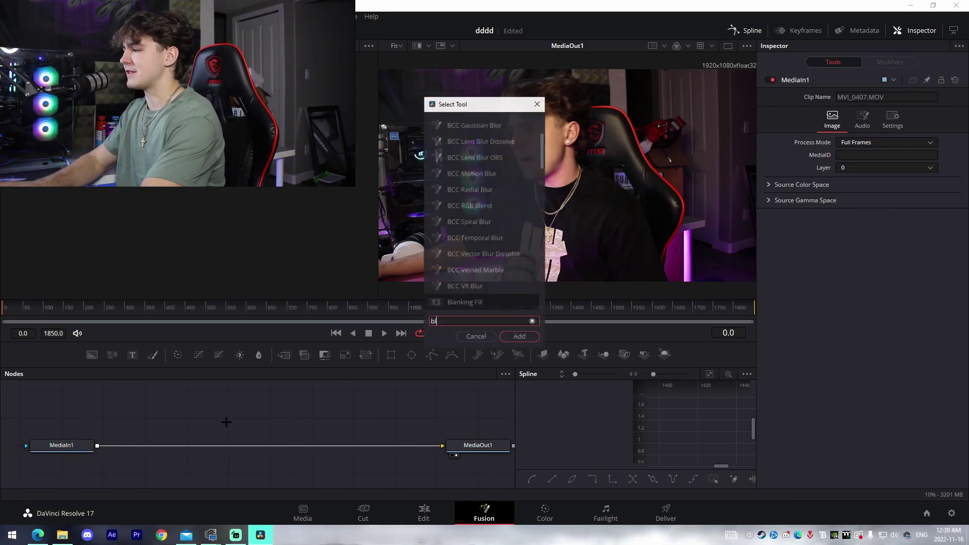
type("urmo")
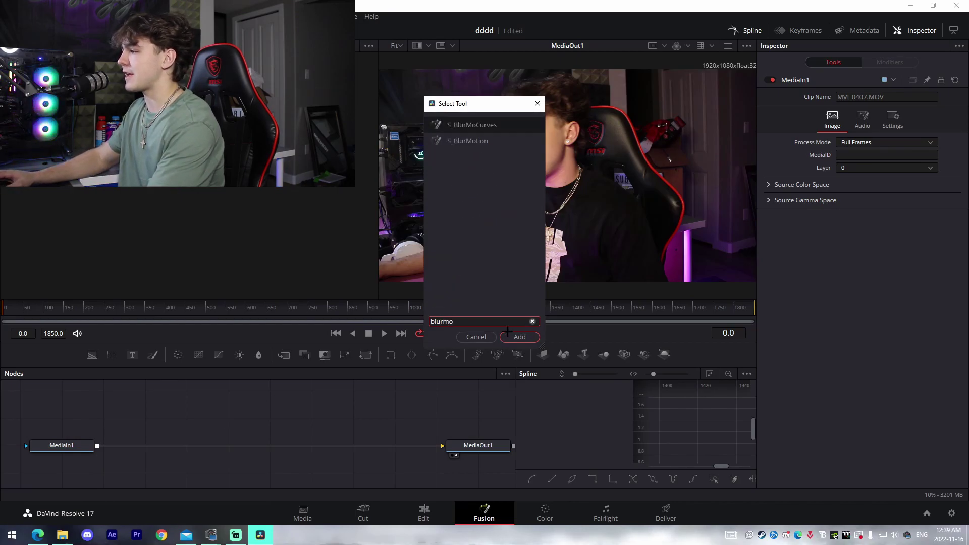
key("Return")
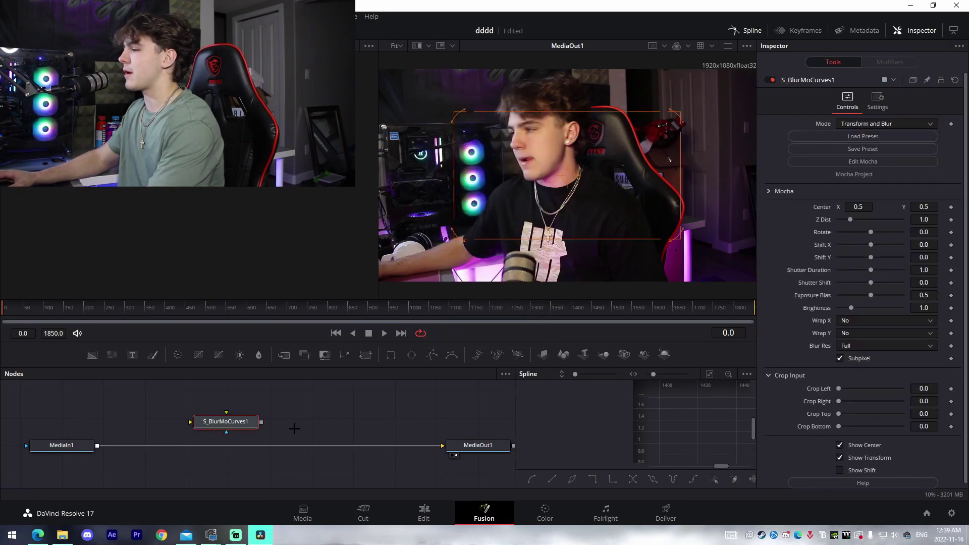
left_click_drag(232, 421, 226, 441)
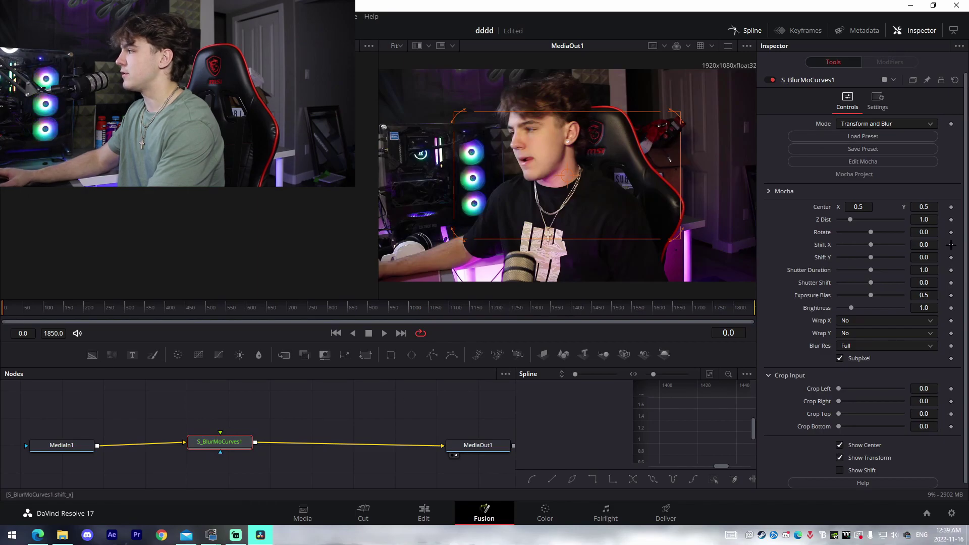
Keyframe Z Dist and set it to 0.5 at frame 68
left_click(951, 220)
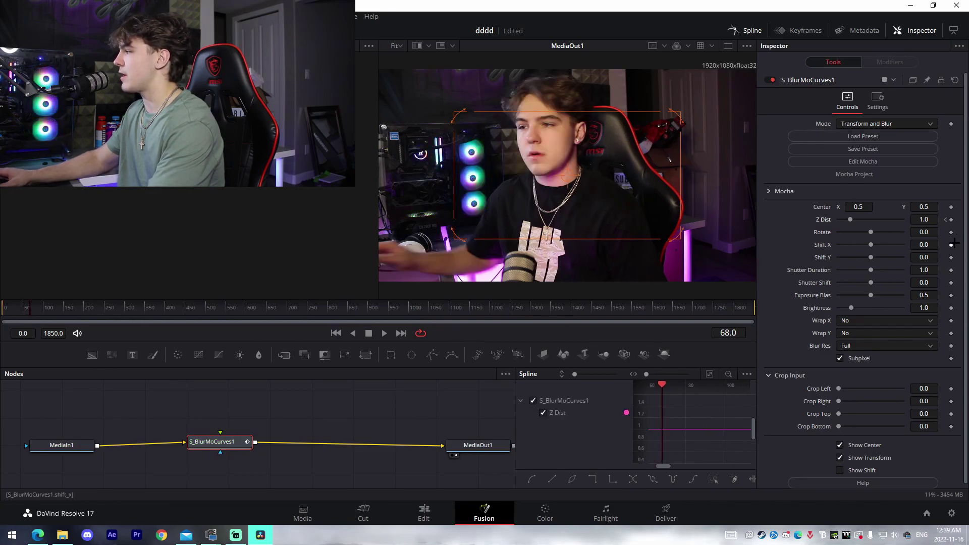
left_click(924, 220)
type("0.5")
key("Tab")
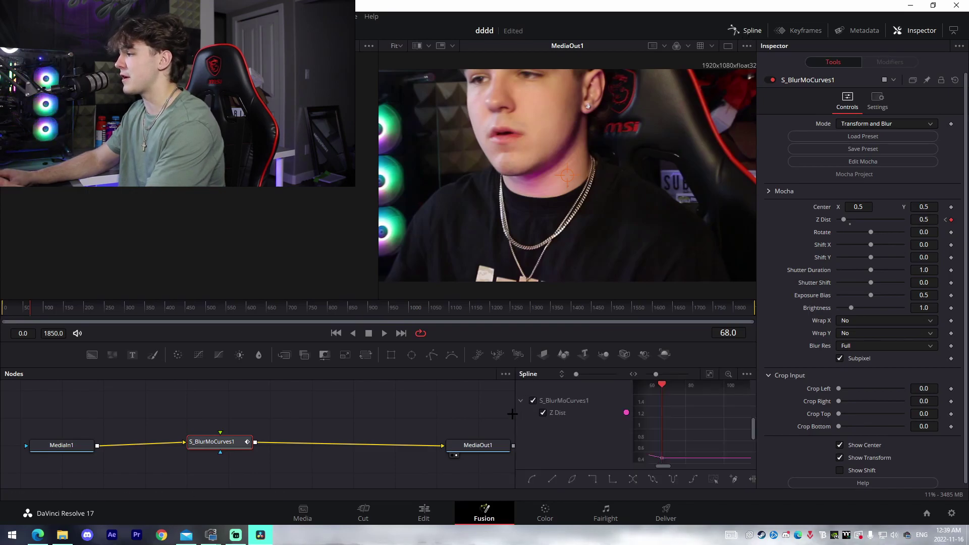
Smooth both Z Dist keyframes into an ease curve that drops steeply at the end
left_click_drag(515, 414, 317, 414)
key("ctrl+f")
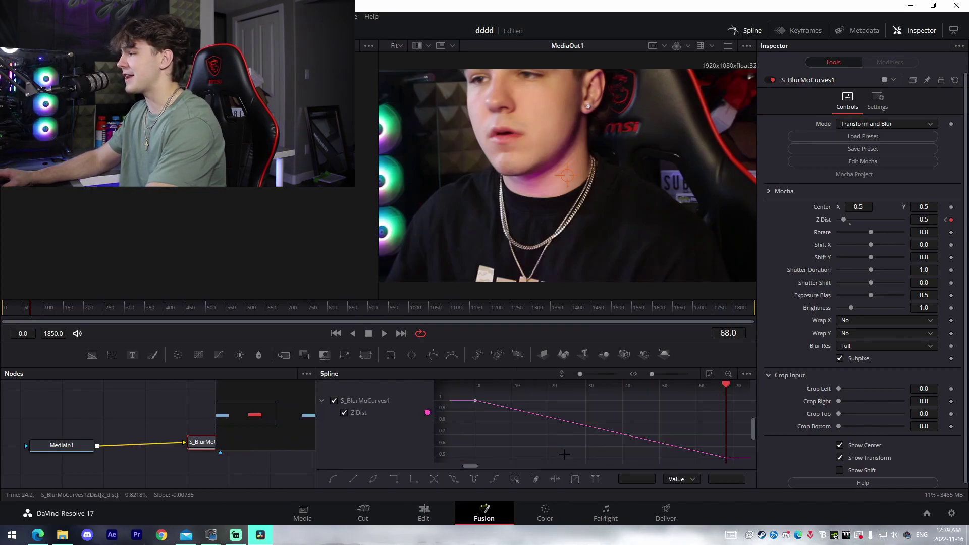
key("ctrl+a")
key("s")
left_click_drag(557, 400, 724, 400)
left_click_drag(642, 457, 725, 427)
Play the zoom animation from the start, then show the keyframe timeline instead of the spline graph
left_click(6, 308)
key("space")
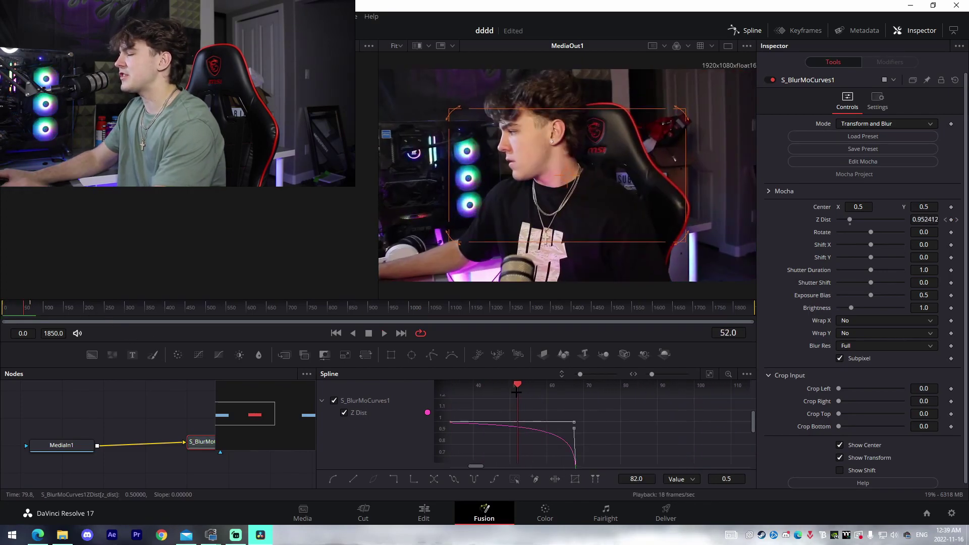
key("space")
left_click(575, 404)
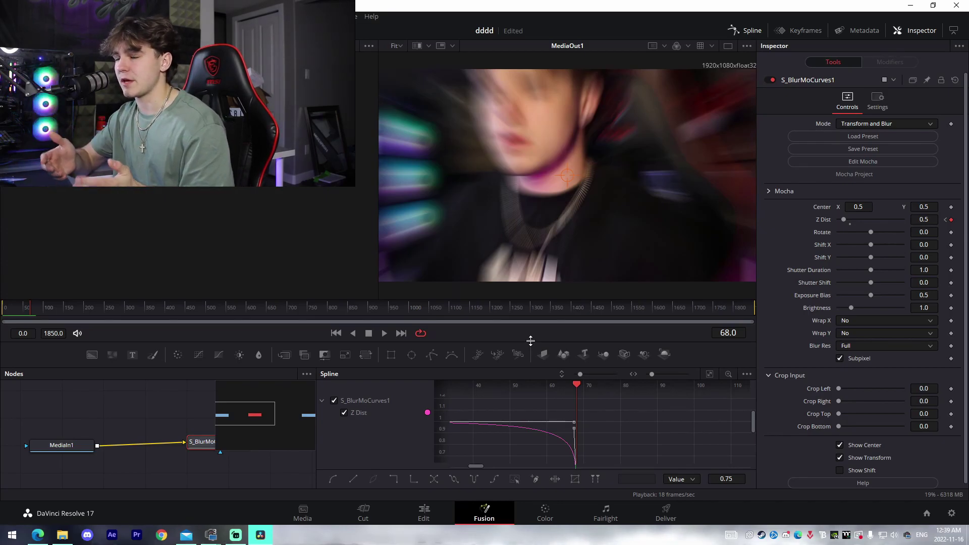
key("F7")
scroll(299, 440, "left", 5)
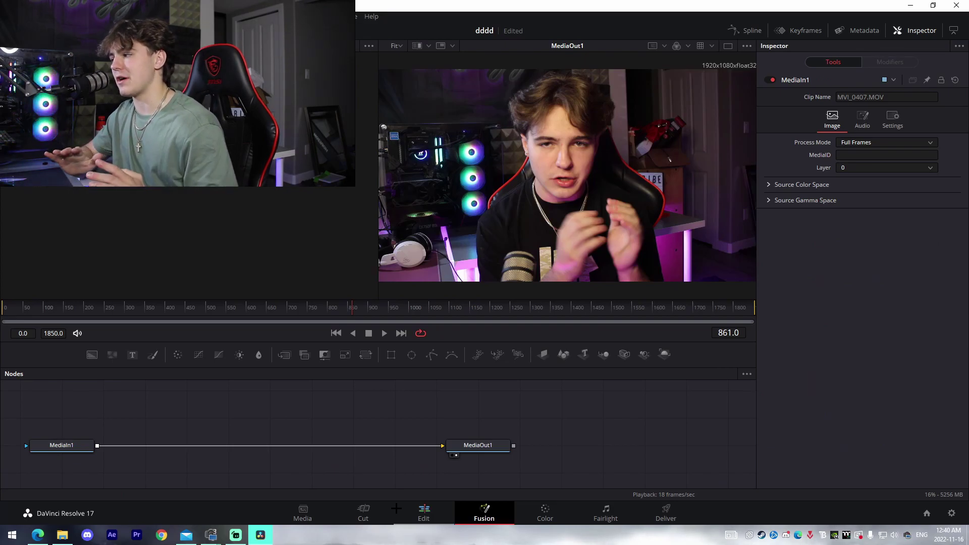
On the Color page, lower saturation and boost colour, then reset primaries to defaults (Sat 50.00)
left_click(544, 512)
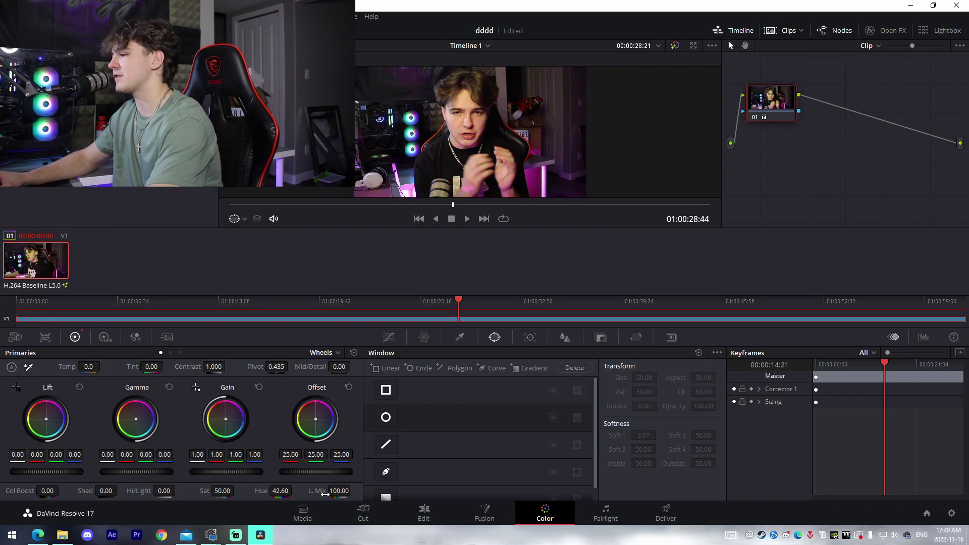
left_click_drag(225, 490, 169, 490)
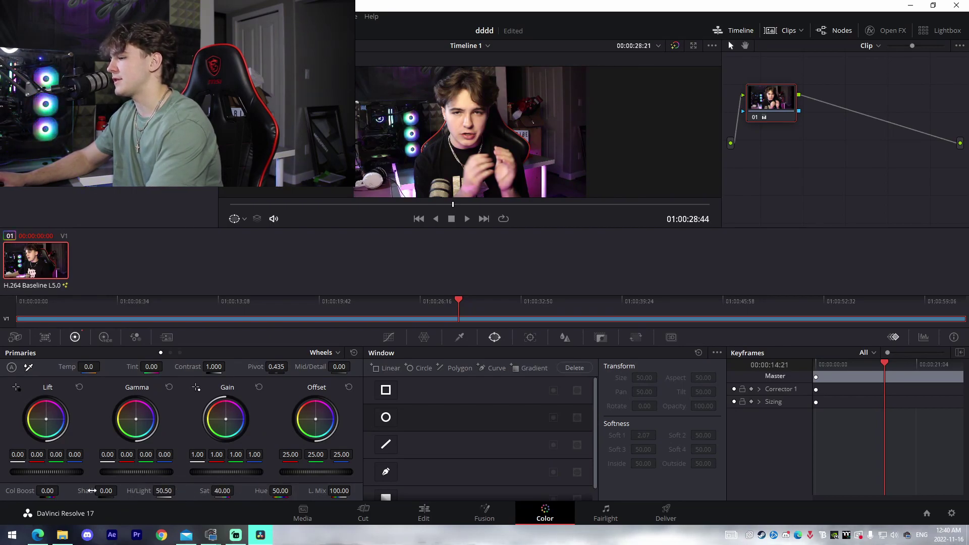
left_click_drag(50, 490, 77, 490)
left_click(354, 352)
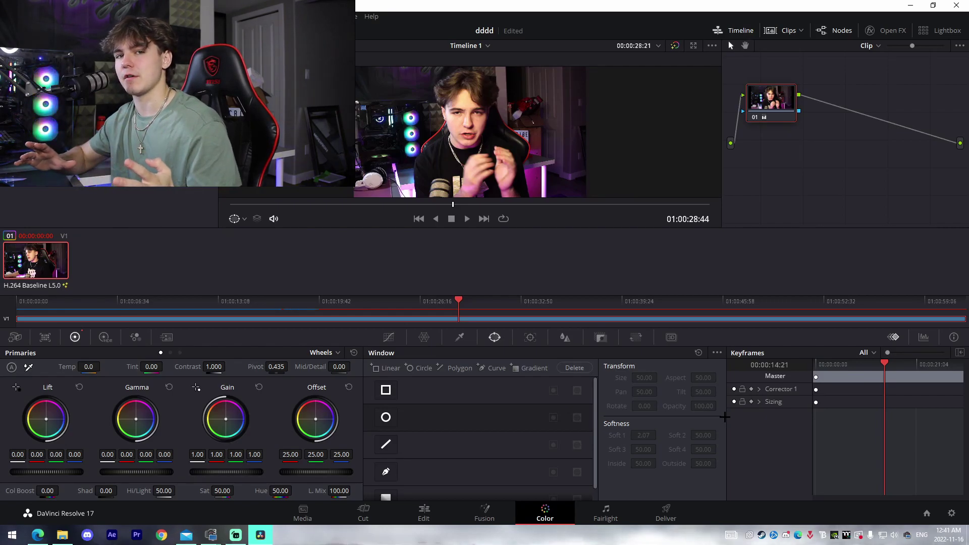
Draw a closed Curve window around the person's head and shoulders, then switch to Fairlight
key("ctrl+shift+t")
scroll(399, 427, "down", 1)
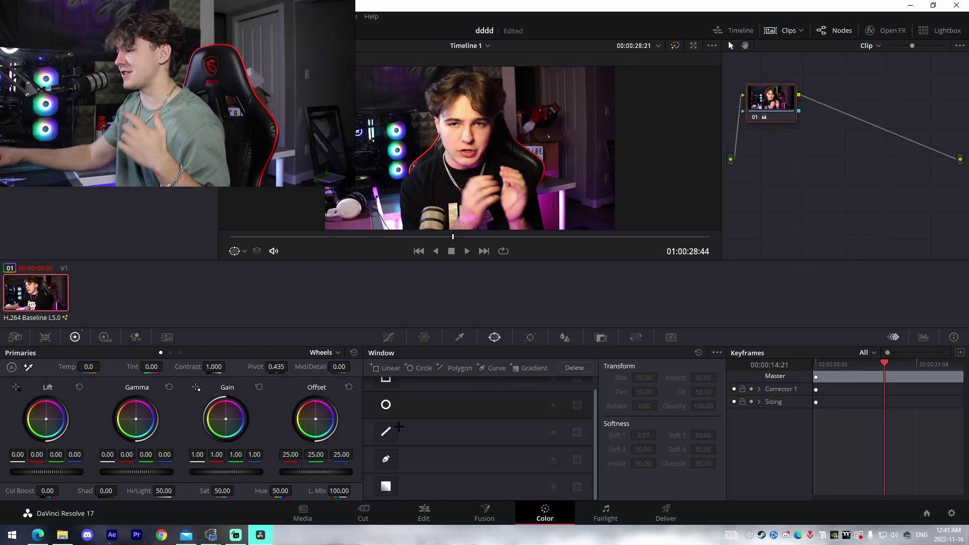
left_click(386, 460)
left_click(400, 196)
left_click(409, 173)
left_click(427, 156)
left_click(438, 132)
left_click(426, 89)
left_click(456, 79)
left_click(488, 90)
left_click(503, 118)
left_click(513, 151)
left_click(564, 195)
left_click(556, 227)
left_click(406, 228)
left_click(400, 196)
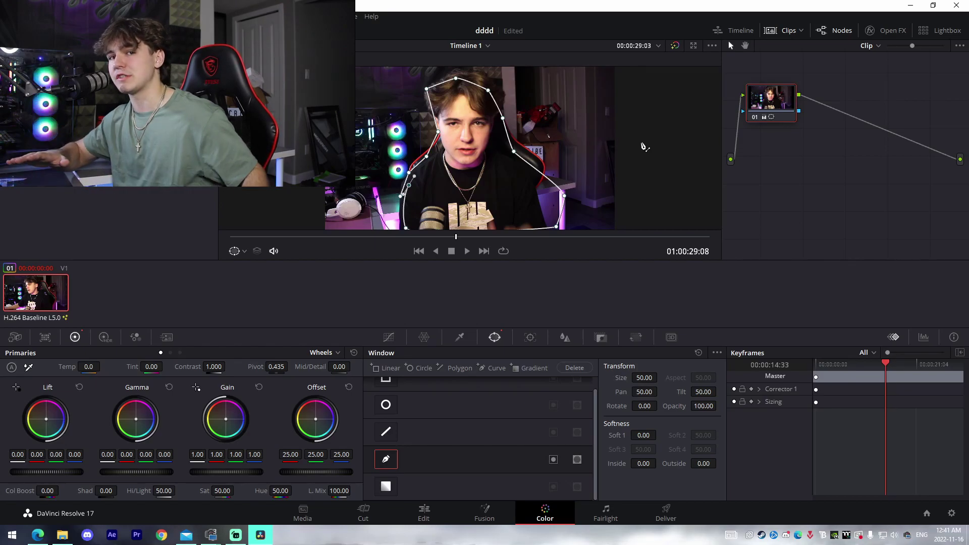
key("shift+7")
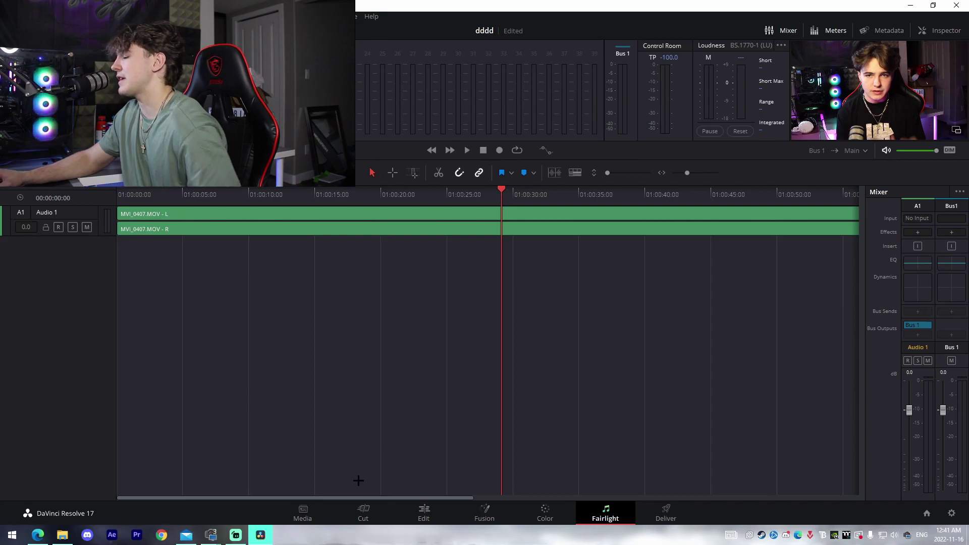
Return to the Edit page and zoom the timeline to show the whole MVI_0407 clip
key("shift+4")
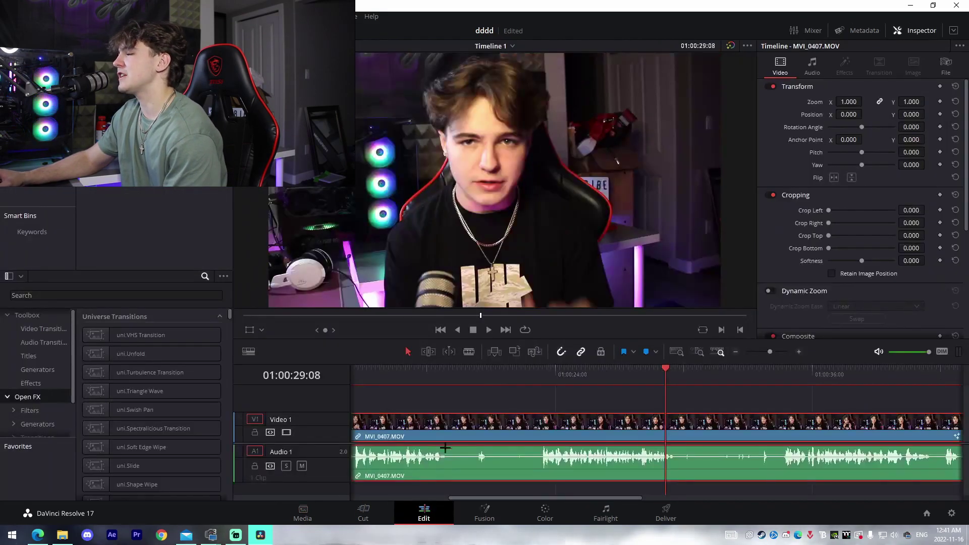
left_click(764, 350)
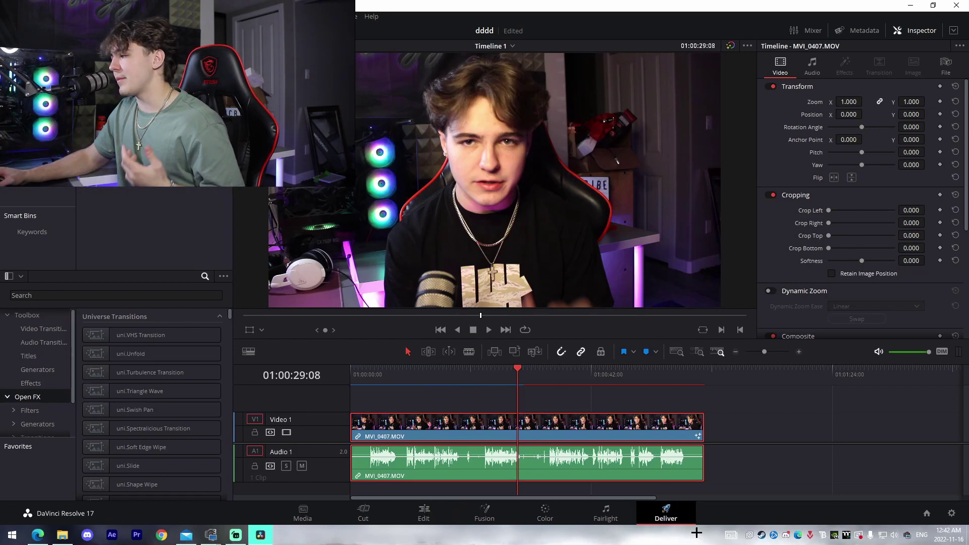
Open the Deliver page with QuickTime H.264, 1920 x 1080 HD, 60 fps render settings
left_click(667, 514)
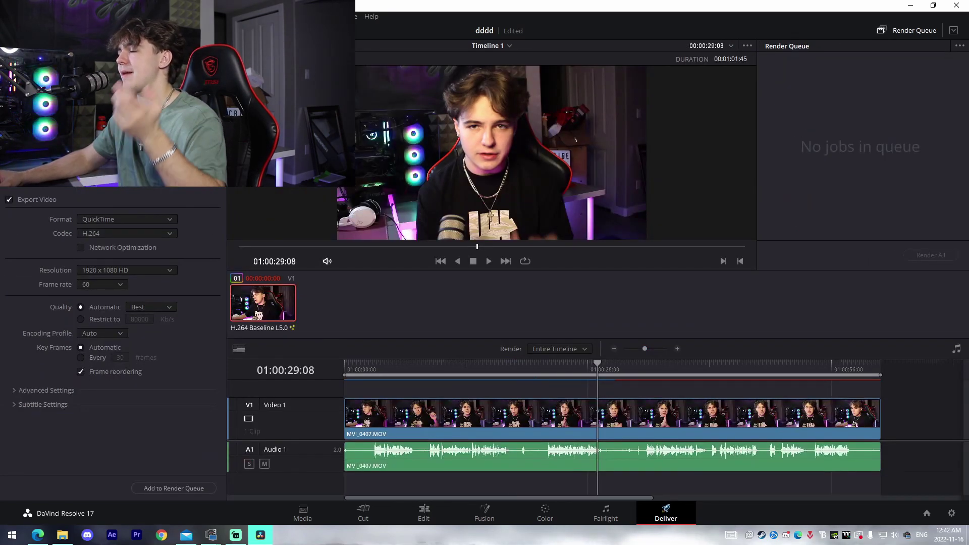